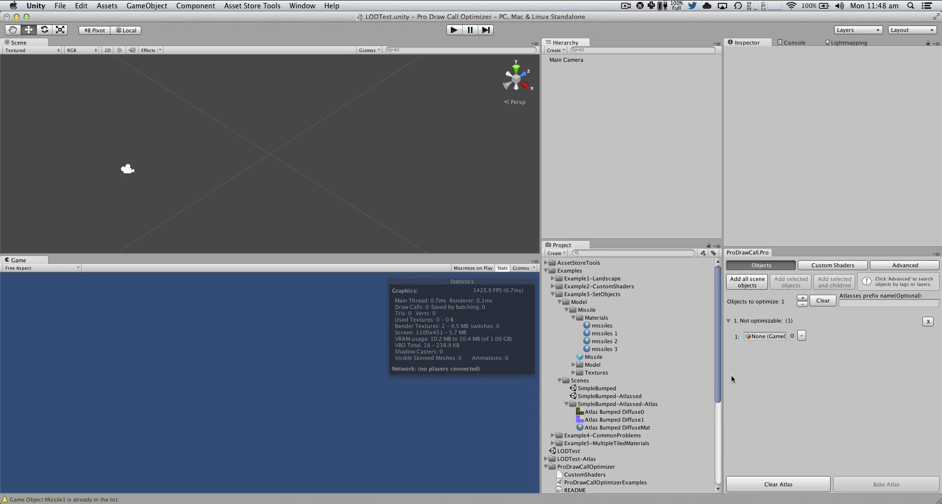
# Select the LODTest scene and drag the Missile model into the Scene view
pyautogui.click(281, 382)
pyautogui.click(568, 453)
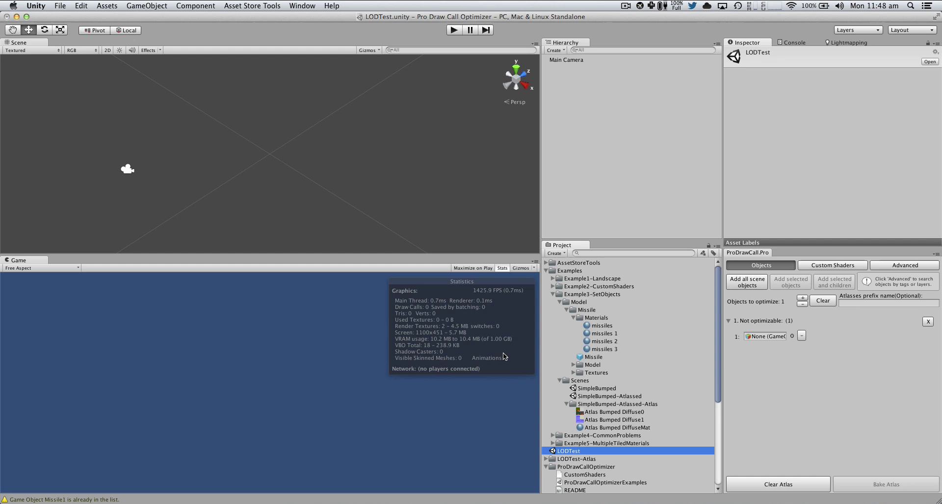
pyautogui.moveTo(594, 357); pyautogui.dragTo(269, 168)
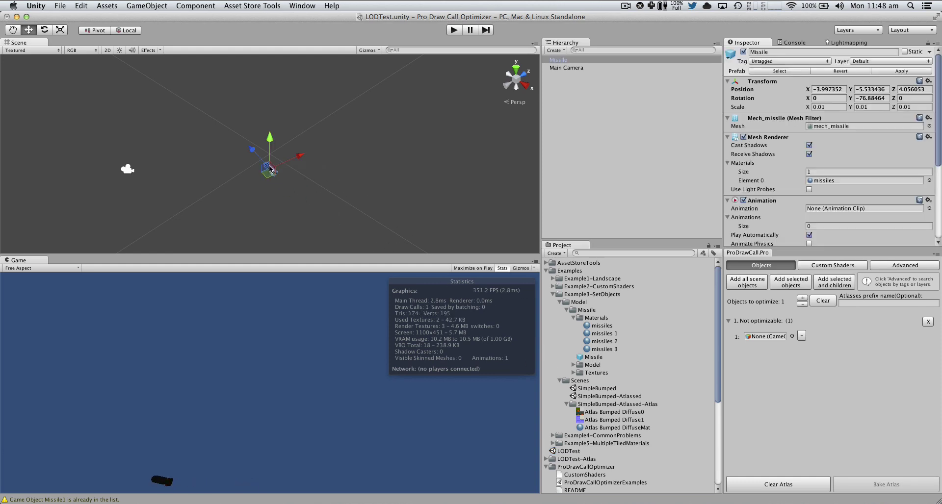
# Set the missile's position to 0, 0, 0 and its rotation value to 0
pyautogui.click(829, 89)
pyautogui.write('0')
pyautogui.press('Tab')
pyautogui.write('0')
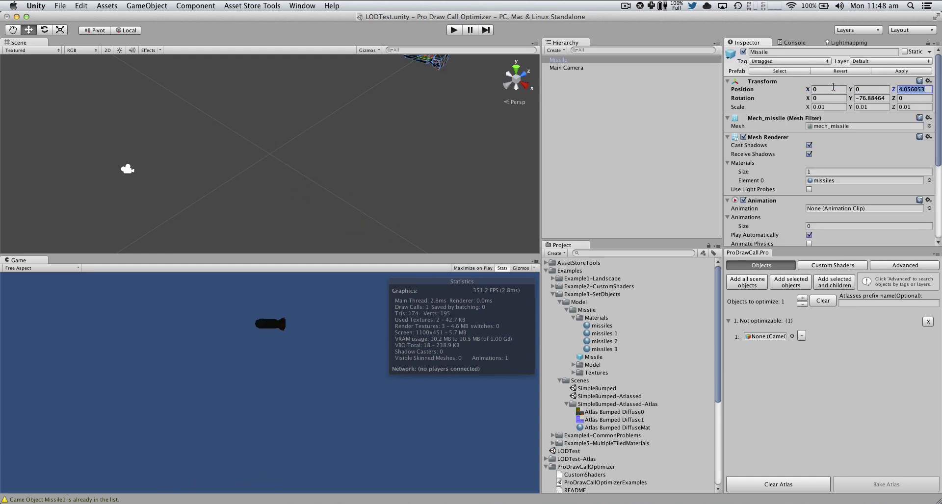
pyautogui.press('Tab')
pyautogui.write('0')
pyautogui.press('Tab')
pyautogui.press('Tab')
pyautogui.write('0')
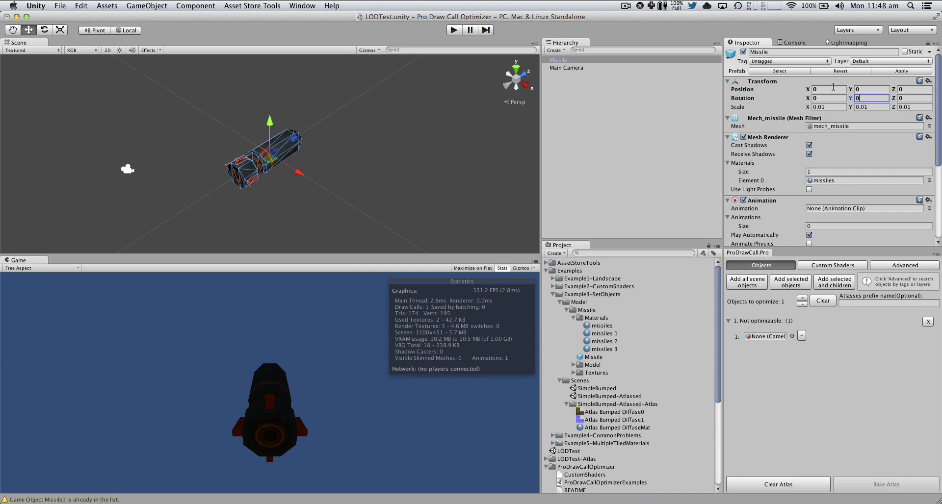
# Duplicate the missile with Cmd+D so the Hierarchy holds extra missile copies
pyautogui.click(559, 60)
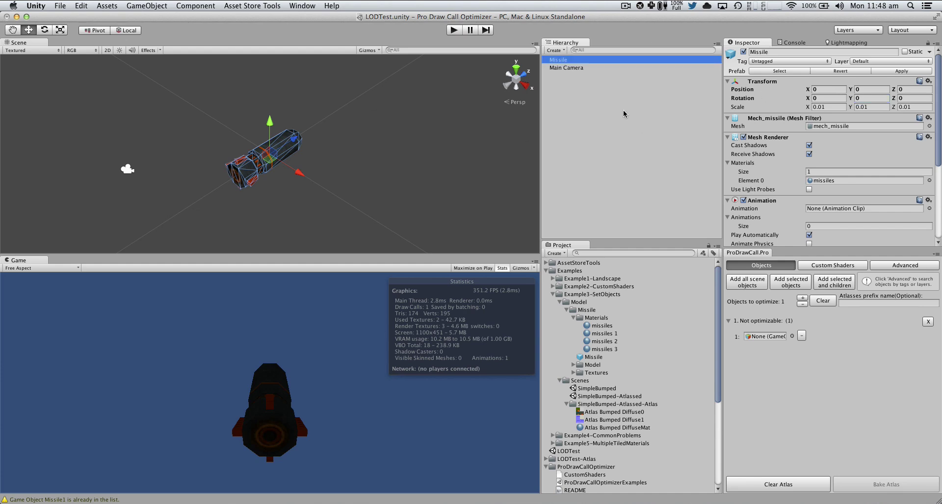
pyautogui.press('super+d')
pyautogui.press('super+d')
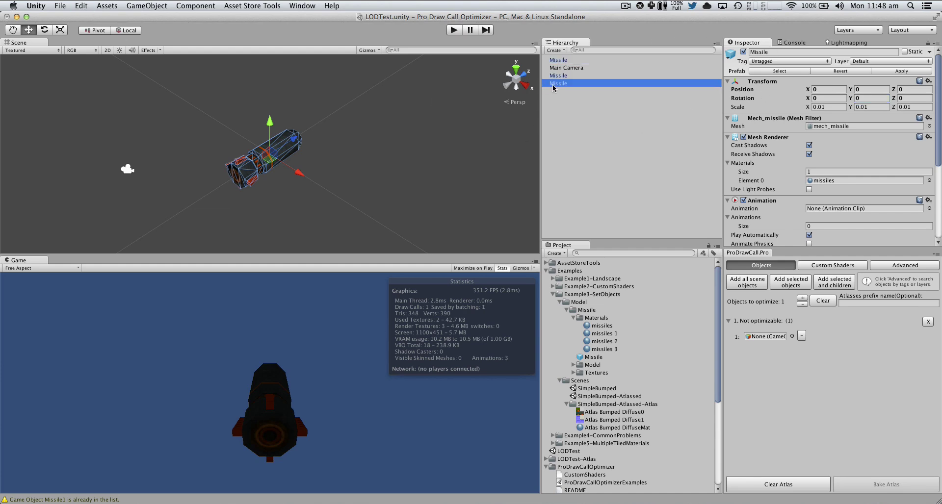
pyautogui.click(584, 75)
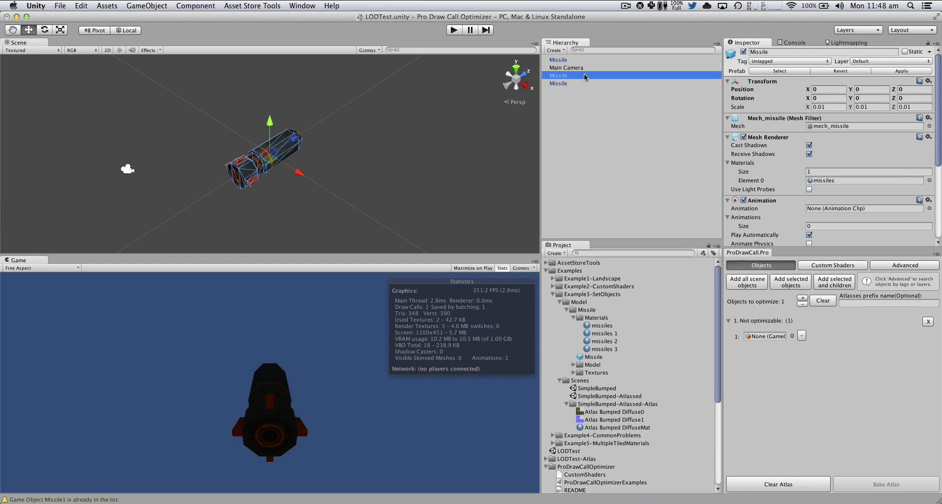
pyautogui.scroll(-5, 865, 148)
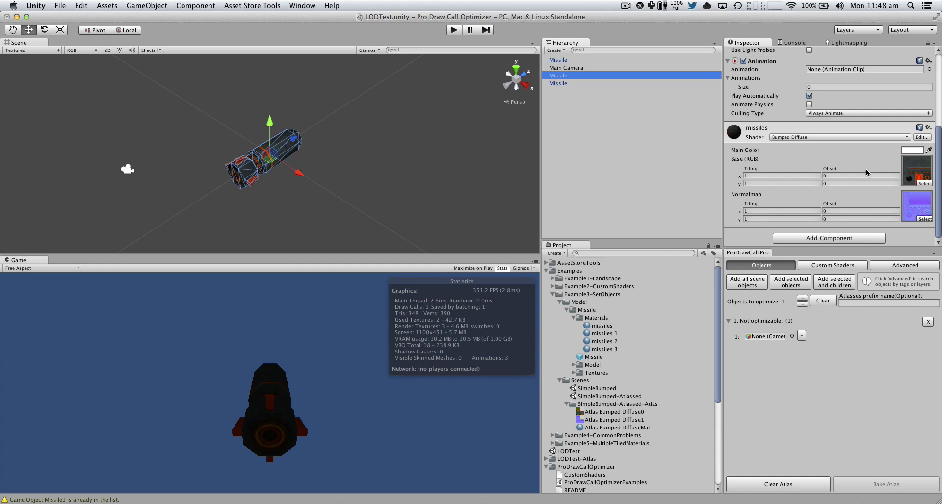
pyautogui.scroll(3, 812, 174)
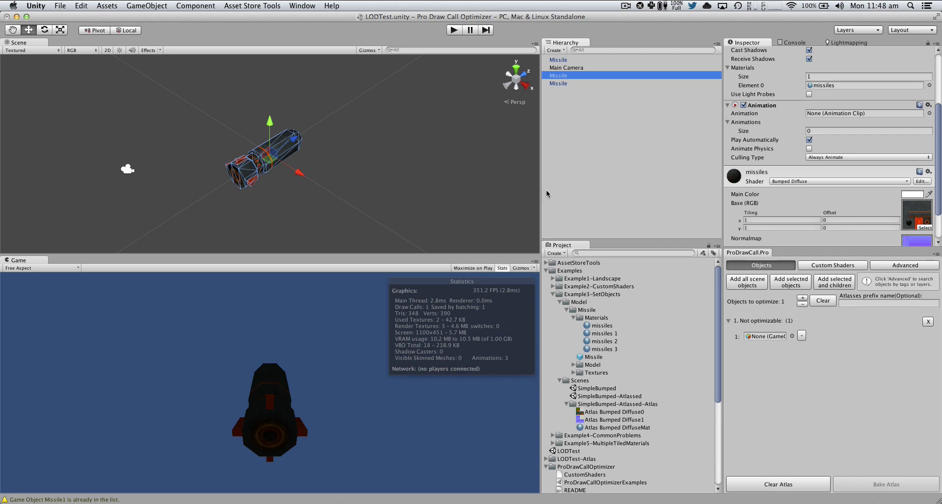
pyautogui.click(327, 394)
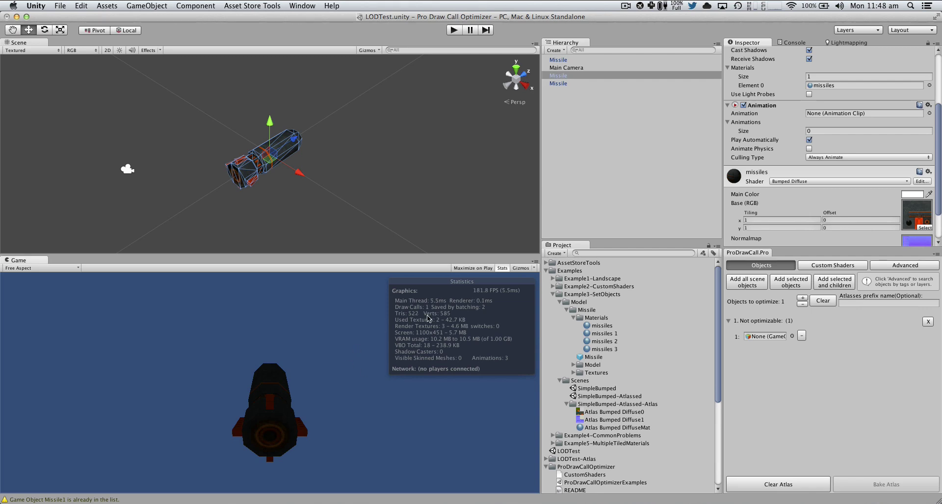
pyautogui.click(561, 60)
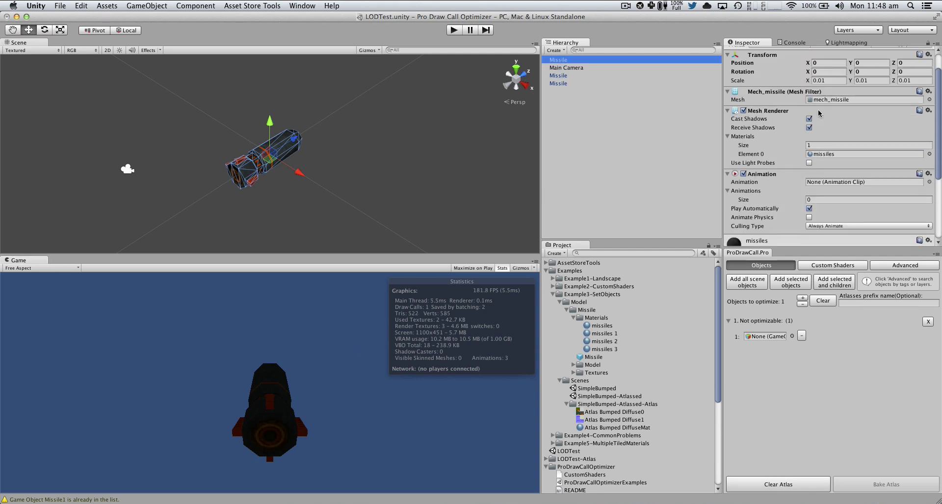
pyautogui.scroll(3, 818, 110)
pyautogui.click(583, 75)
pyautogui.scroll(-3, 735, 146)
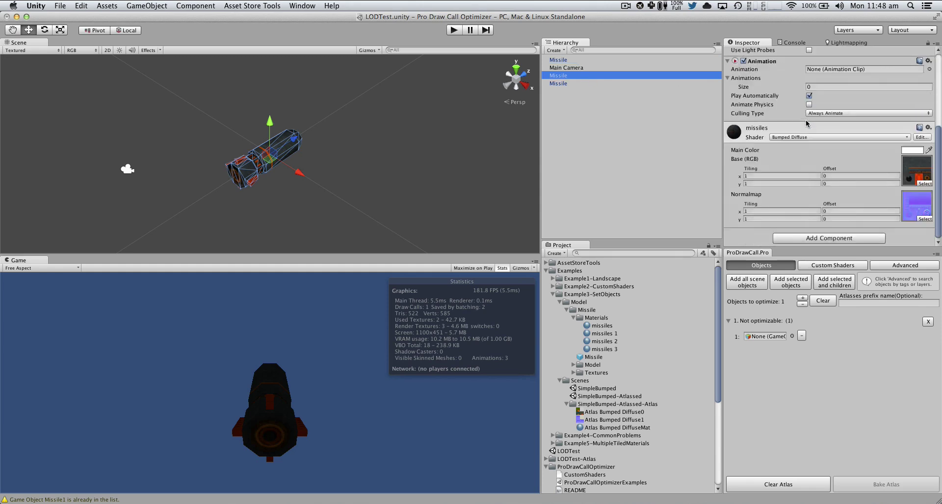
# Rename the two missile copies Missile1 and Missile2 in the Hierarchy
pyautogui.click(587, 74)
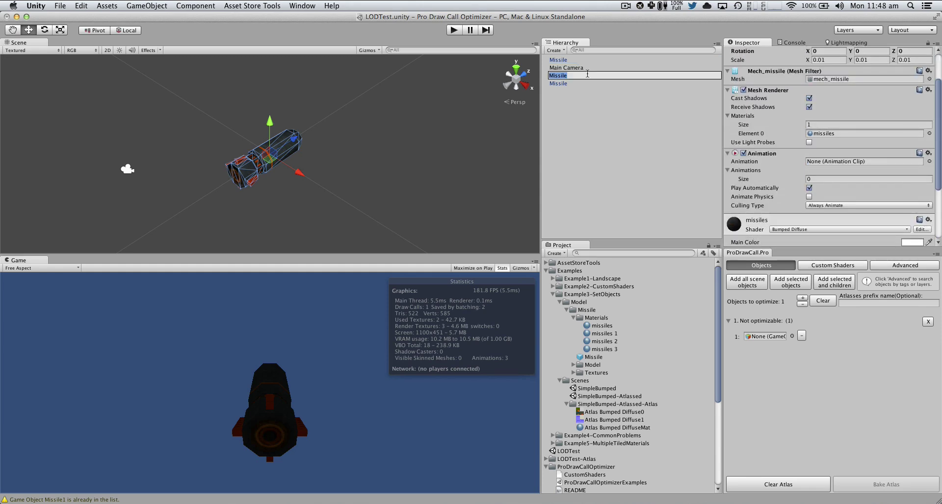
pyautogui.press('Return')
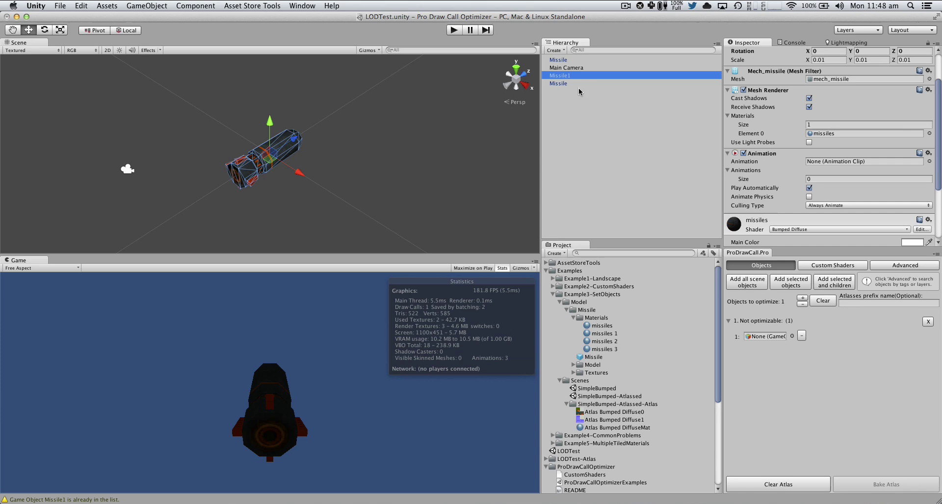
pyautogui.click(583, 84)
pyautogui.click(583, 83)
pyautogui.write('2')
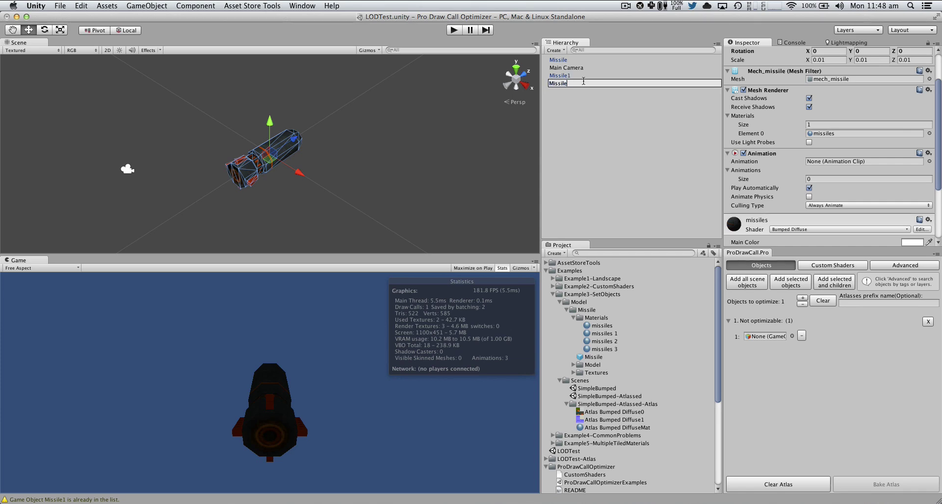
pyautogui.press('Return')
pyautogui.click(582, 75)
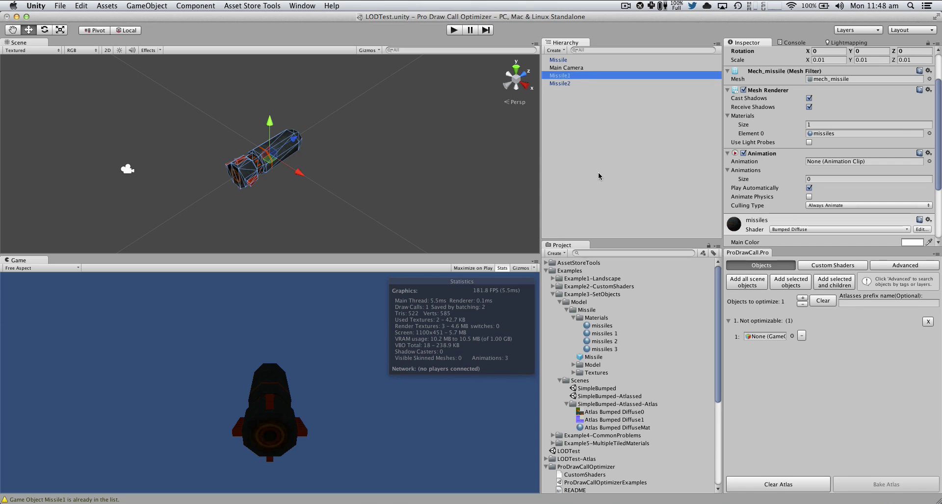
# Assign 'missiles 2' to Missile2 and 'missiles 1' to Missile1, then play and stop to check draw calls
pyautogui.moveTo(603, 341); pyautogui.dragTo(834, 133)
pyautogui.click(560, 84)
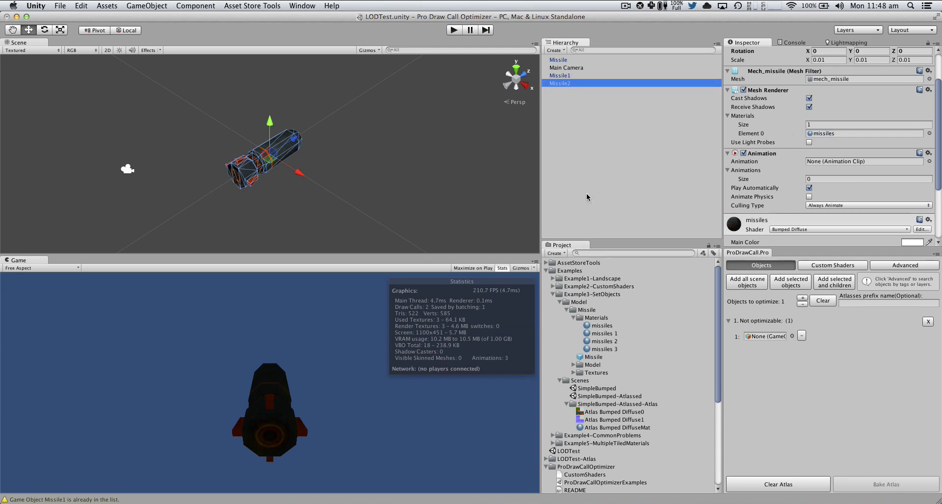
pyautogui.moveTo(608, 341); pyautogui.dragTo(859, 131)
pyautogui.click(569, 76)
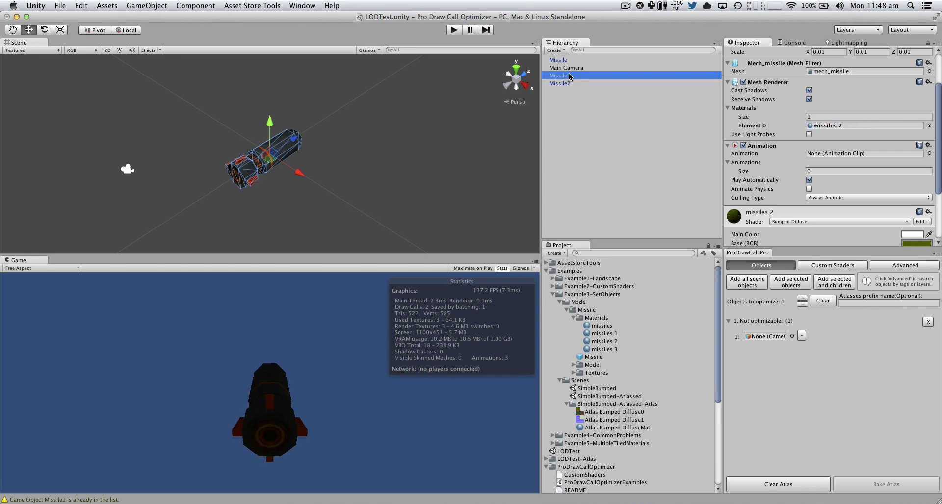
pyautogui.moveTo(608, 335); pyautogui.dragTo(828, 129)
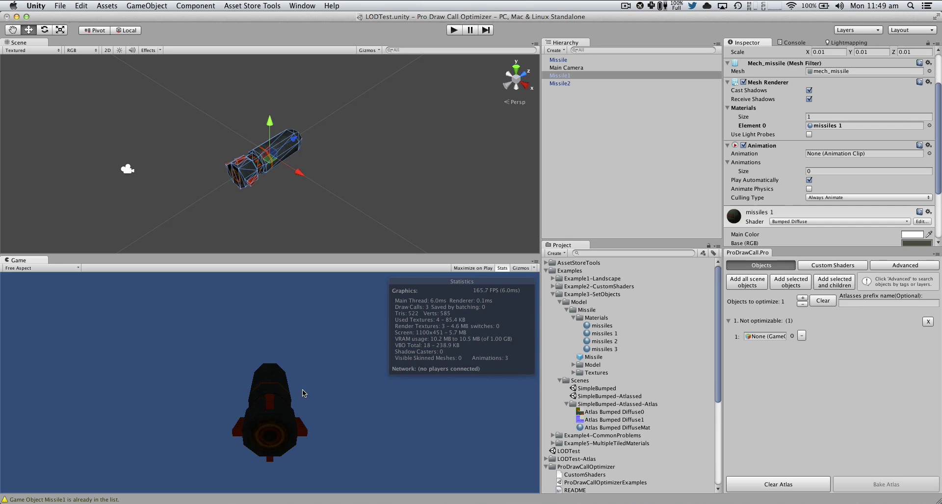
pyautogui.click(456, 30)
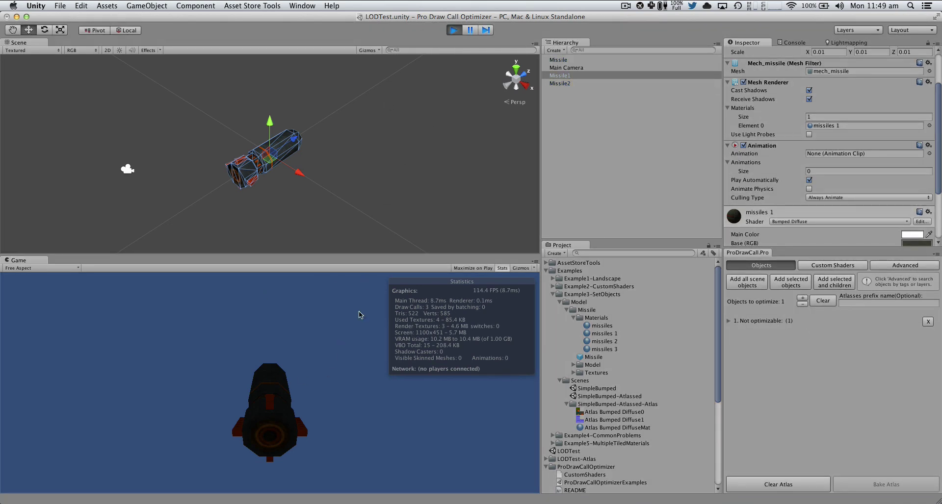
pyautogui.click(454, 31)
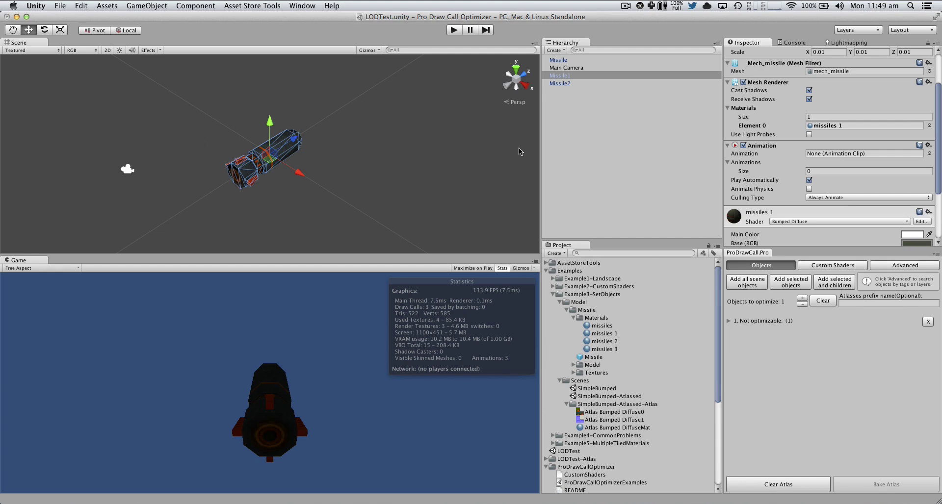
# Add Missile, Missile1 and Missile2 to ProDrawCall and expand their Bumped Diffuse 128x128 group
pyautogui.keyDown('shift'); pyautogui.click(572, 84); pyautogui.keyUp('shift')
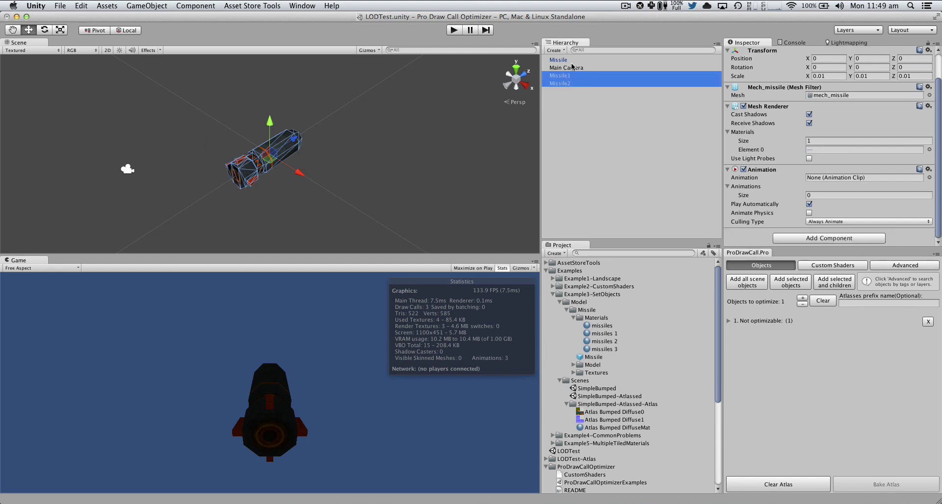
pyautogui.keyDown('super'); pyautogui.click(573, 59); pyautogui.keyUp('super')
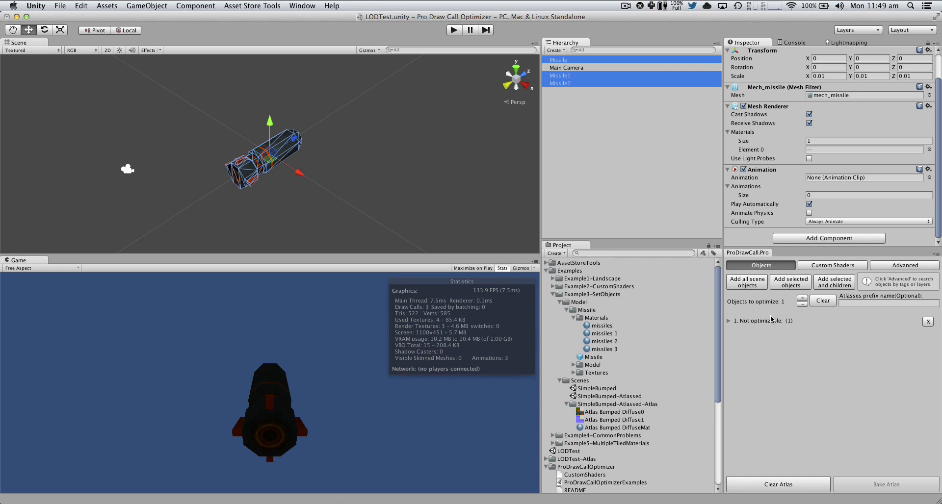
pyautogui.click(805, 280)
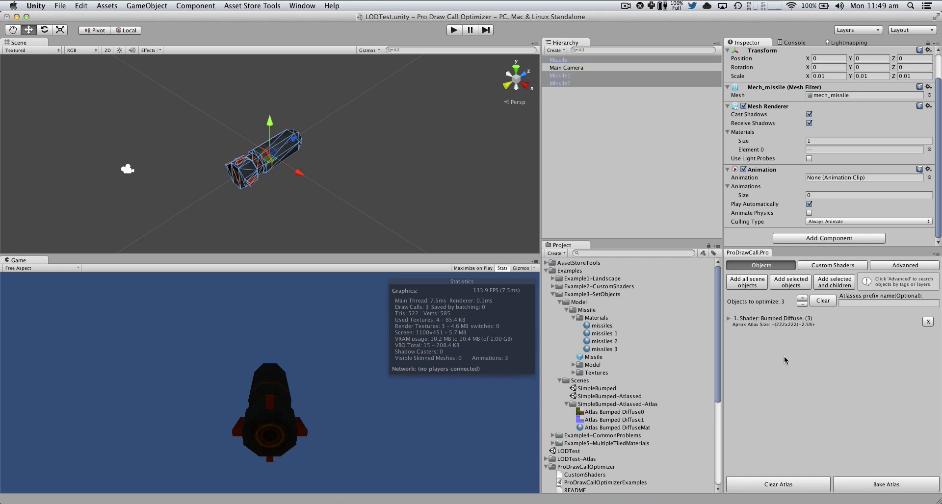
pyautogui.click(729, 319)
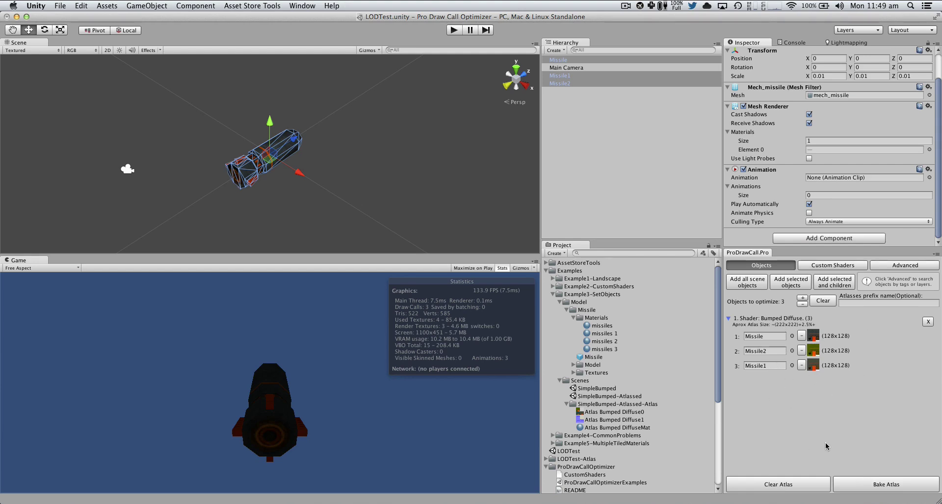
# Bake the atlas in ProDrawCall.Pro, creating the three .ODCObj missile copies at 1 draw call
pyautogui.click(881, 486)
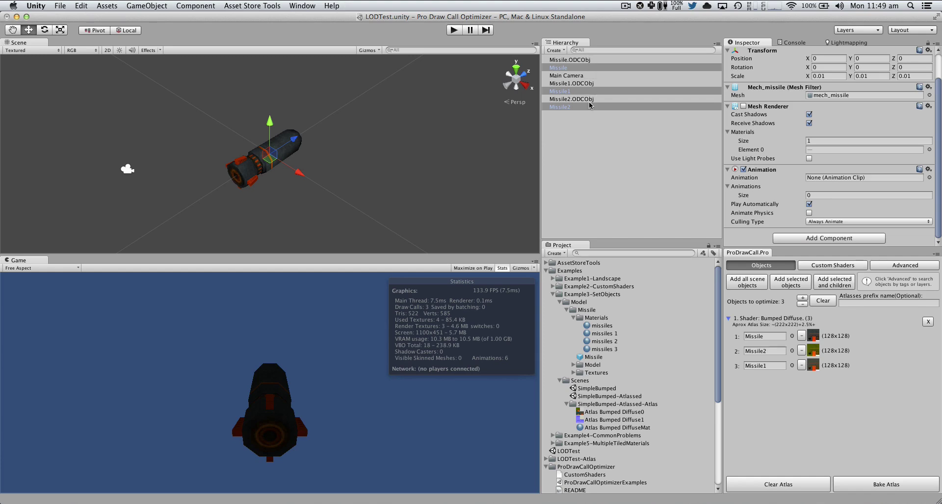
pyautogui.click(561, 92)
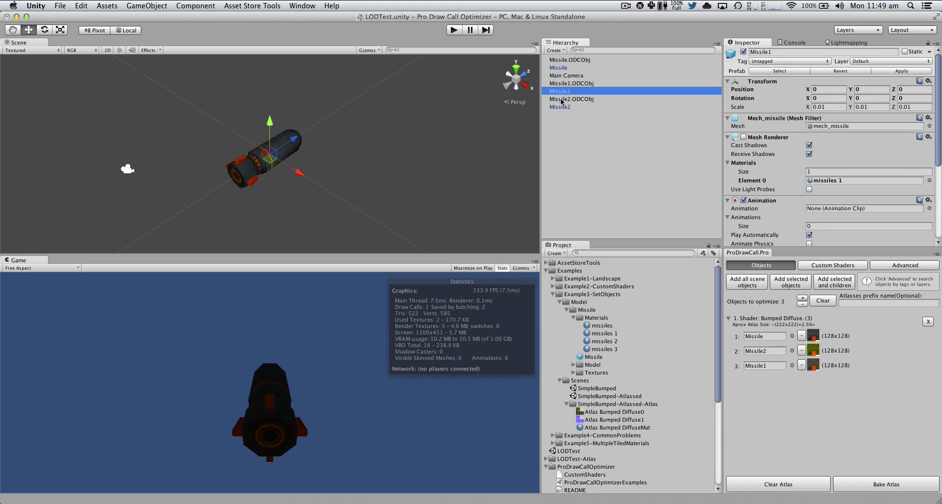
pyautogui.click(393, 156)
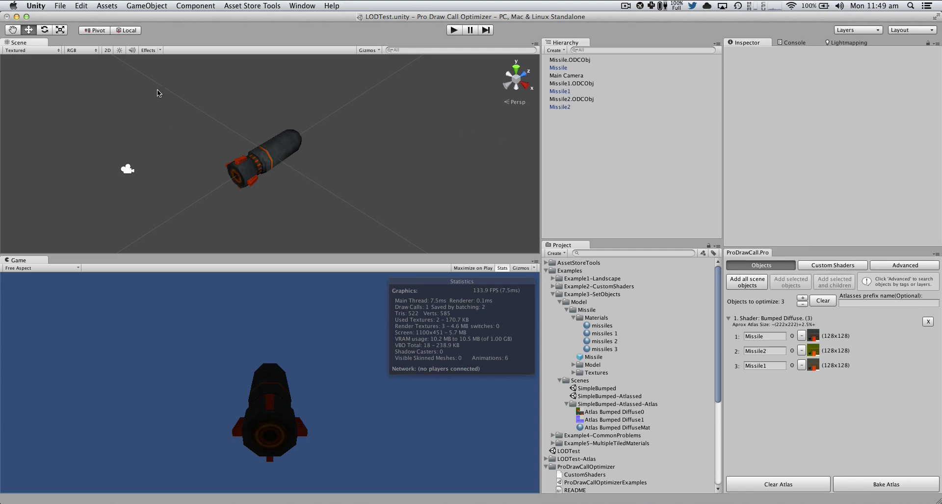
# Create an empty GameObject and rename it LODGroup
pyautogui.click(152, 4)
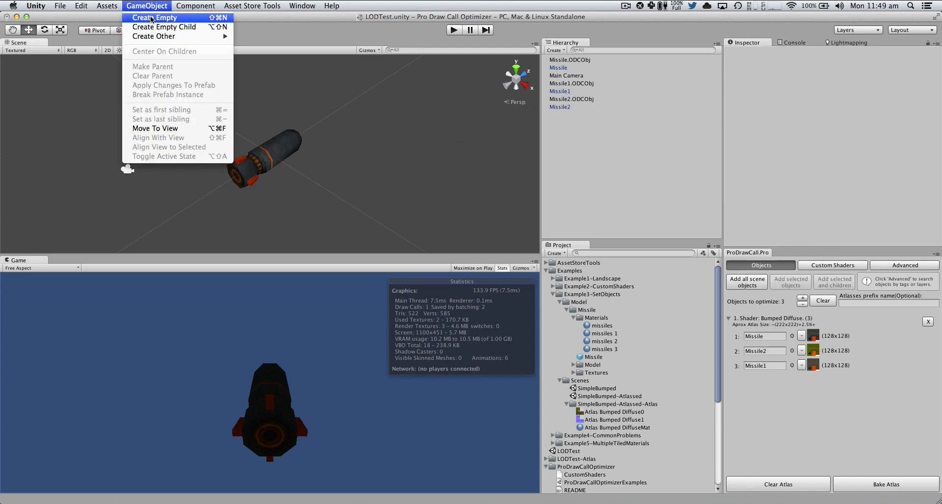
pyautogui.click(154, 18)
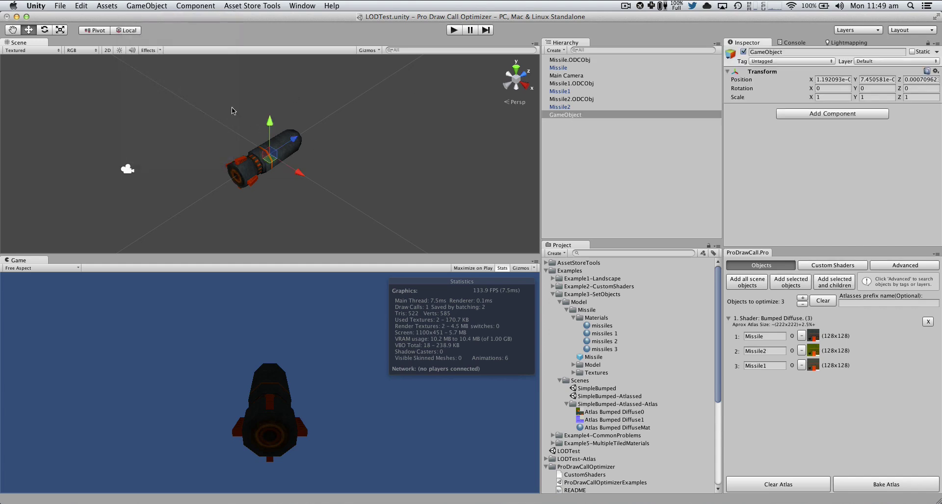
pyautogui.click(577, 115)
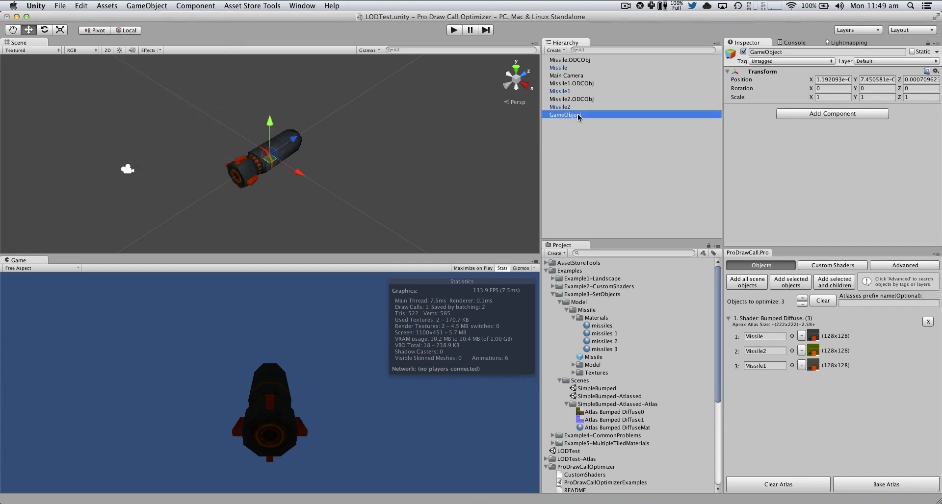
pyautogui.click(578, 115)
pyautogui.write('LOD')
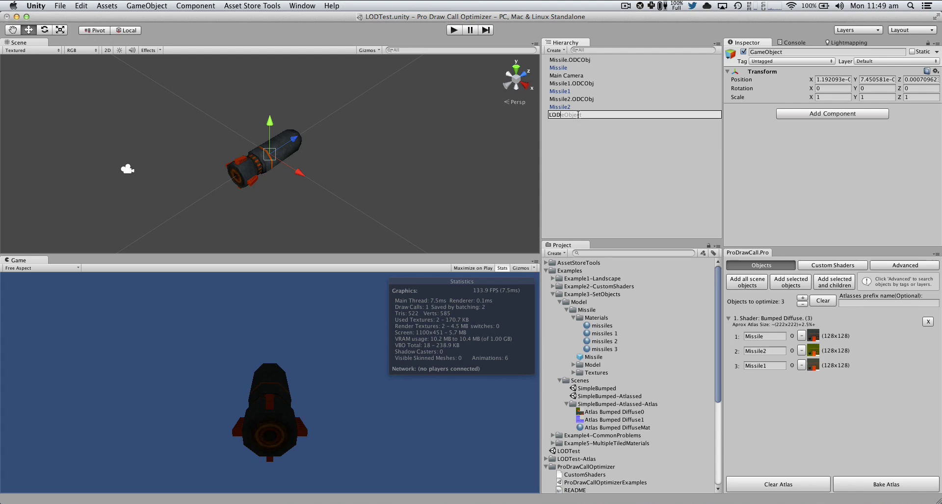
pyautogui.write('Group')
pyautogui.press('Return')
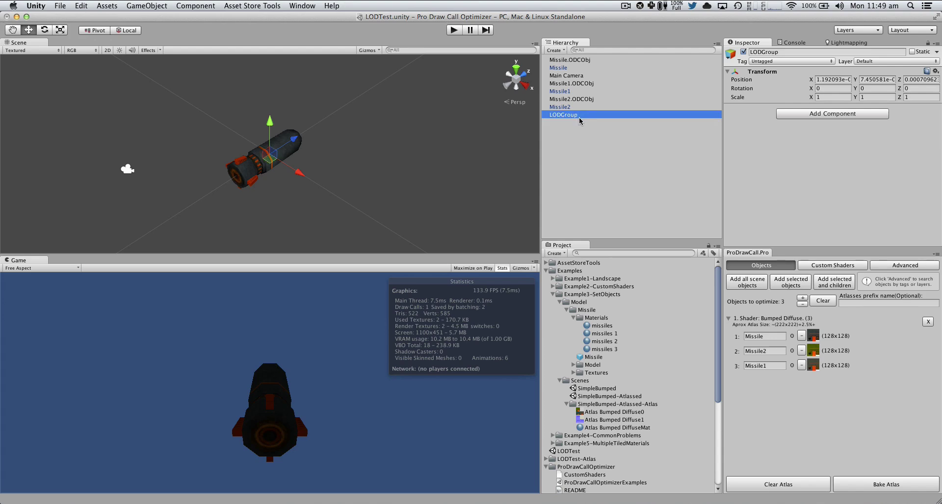
# Add an LOD Group component to LODGroup via Component > Rendering and preview LOD 0
pyautogui.click(193, 5)
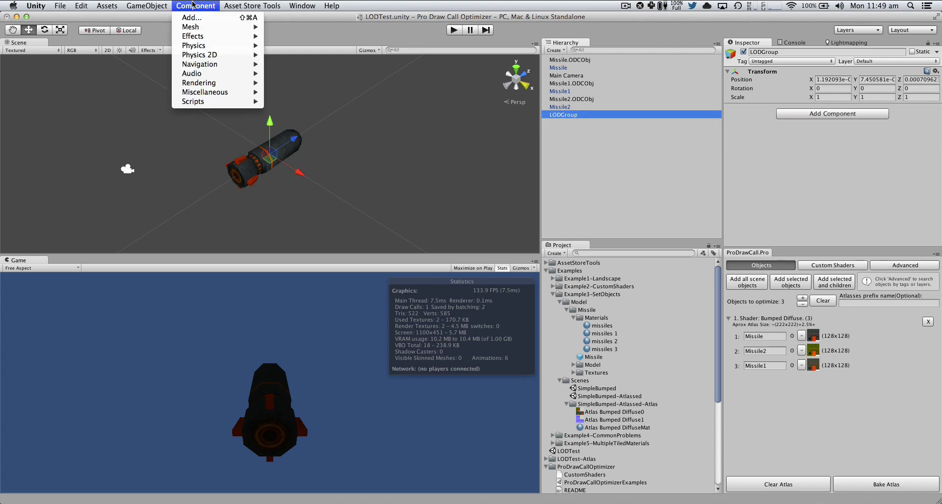
pyautogui.moveTo(210, 83)
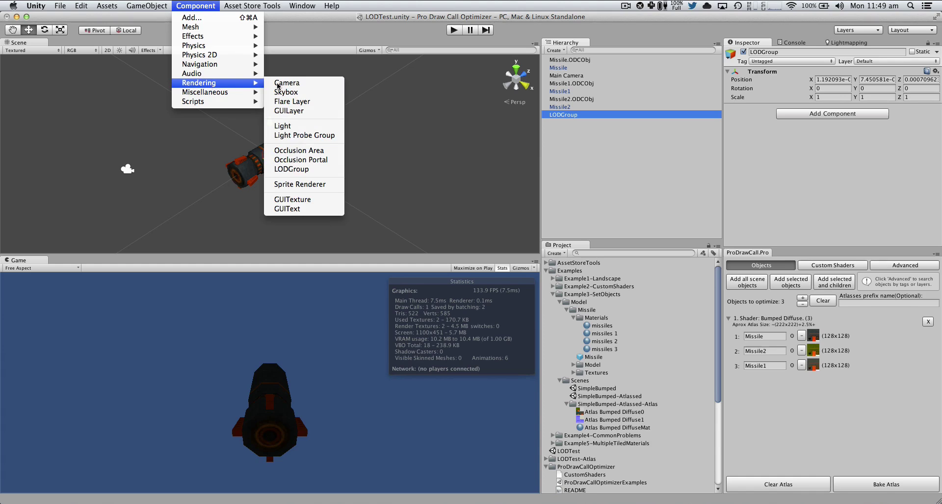
pyautogui.click(309, 170)
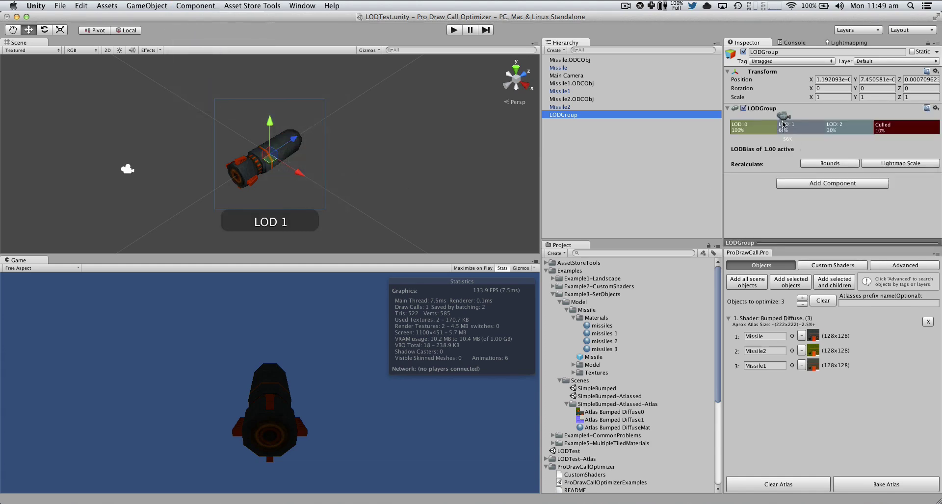
pyautogui.moveTo(783, 123); pyautogui.dragTo(733, 122)
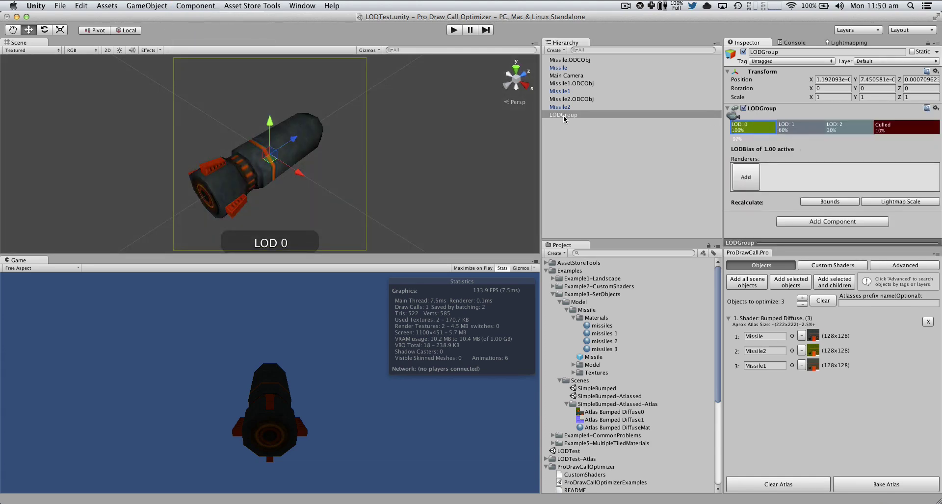
# Assign Missile.ODCObj, Missile1.ODCObj and Missile2.ODCObj to LOD 0, 1 and 2, reparenting each under LODGroup
pyautogui.click(567, 99)
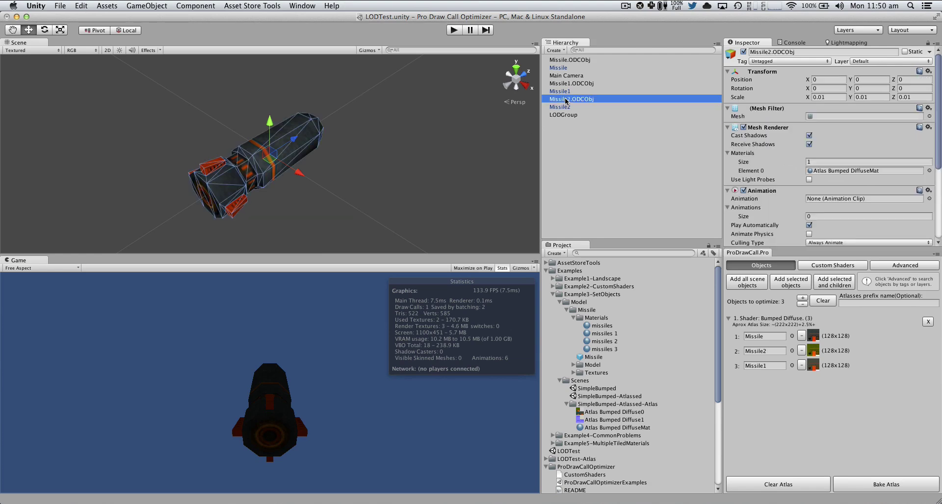
pyautogui.click(564, 114)
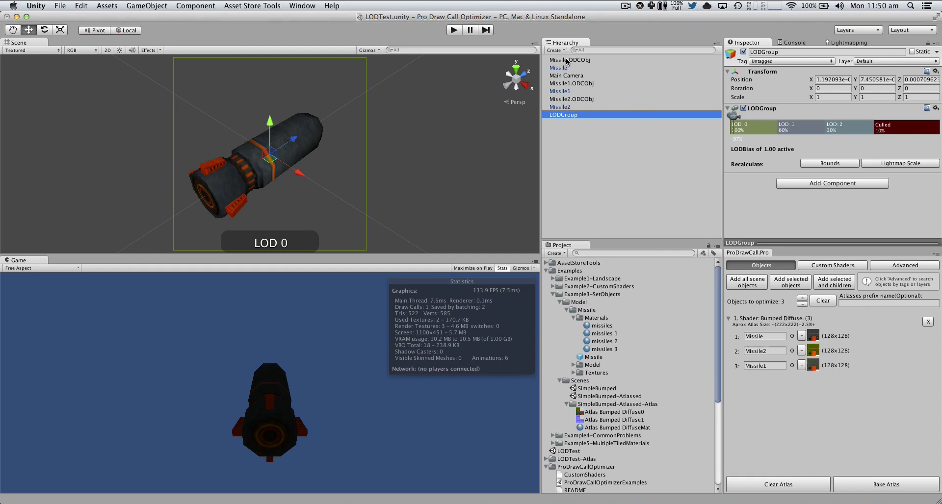
pyautogui.moveTo(573, 60); pyautogui.dragTo(753, 124)
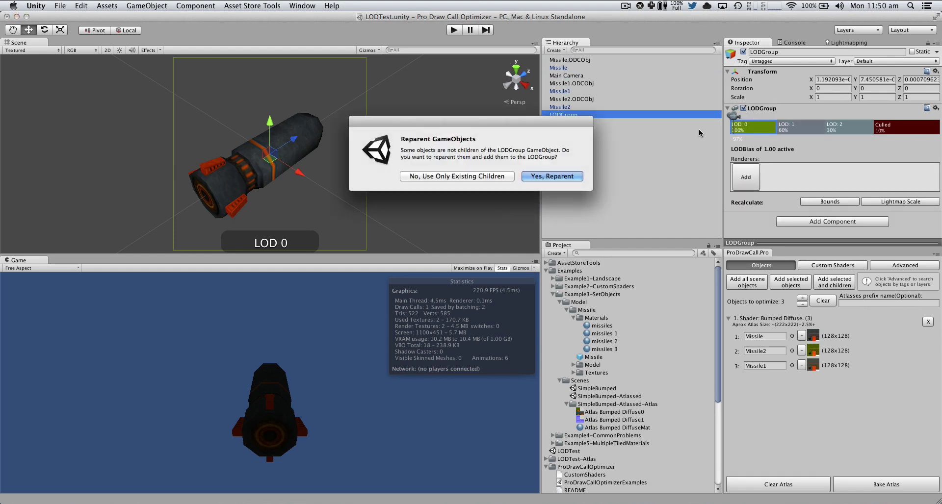
pyautogui.click(570, 177)
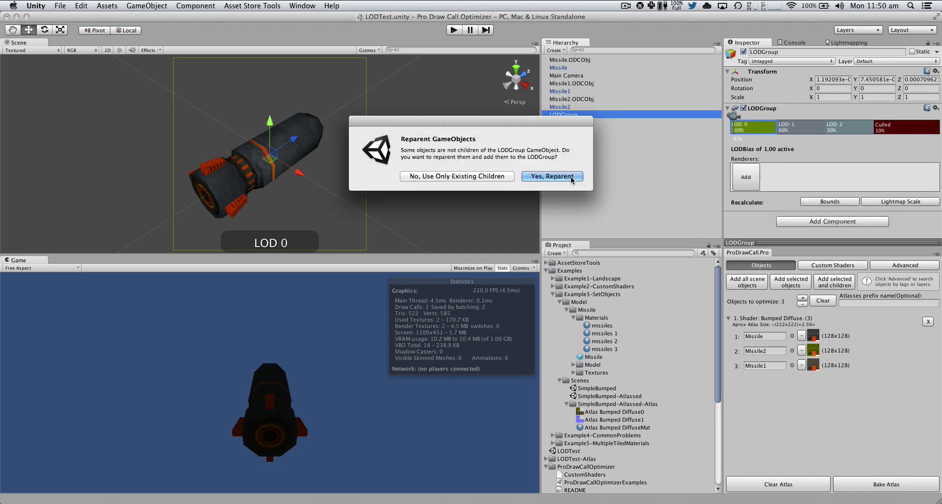
pyautogui.click(797, 128)
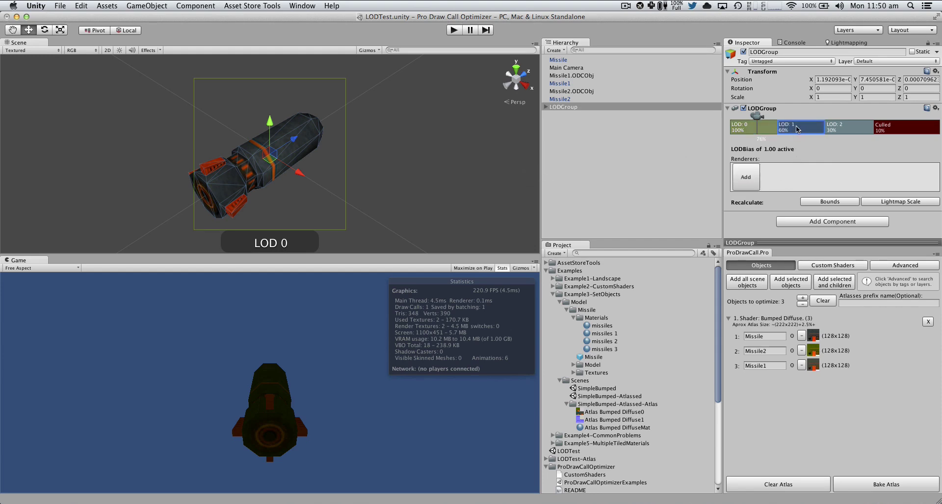
pyautogui.moveTo(570, 76); pyautogui.dragTo(799, 129)
pyautogui.click(564, 177)
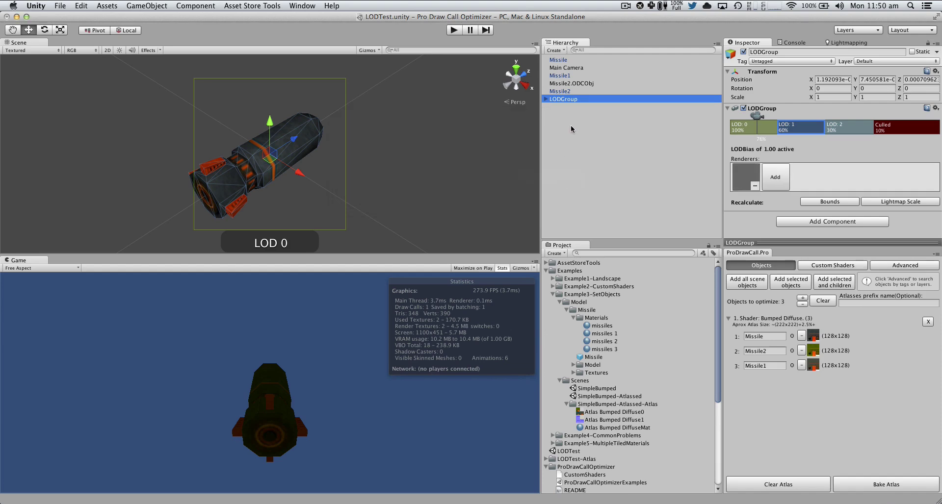
pyautogui.click(576, 85)
pyautogui.click(561, 99)
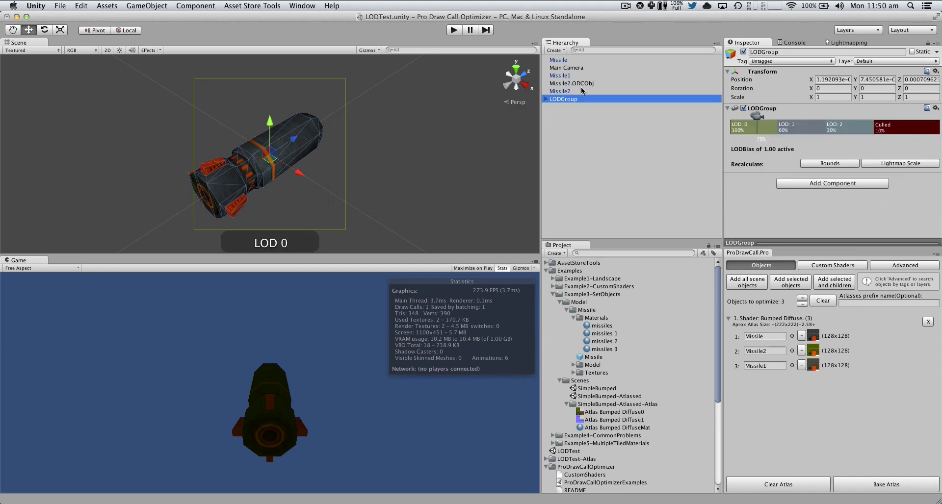
pyautogui.moveTo(589, 84); pyautogui.dragTo(846, 128)
pyautogui.click(564, 176)
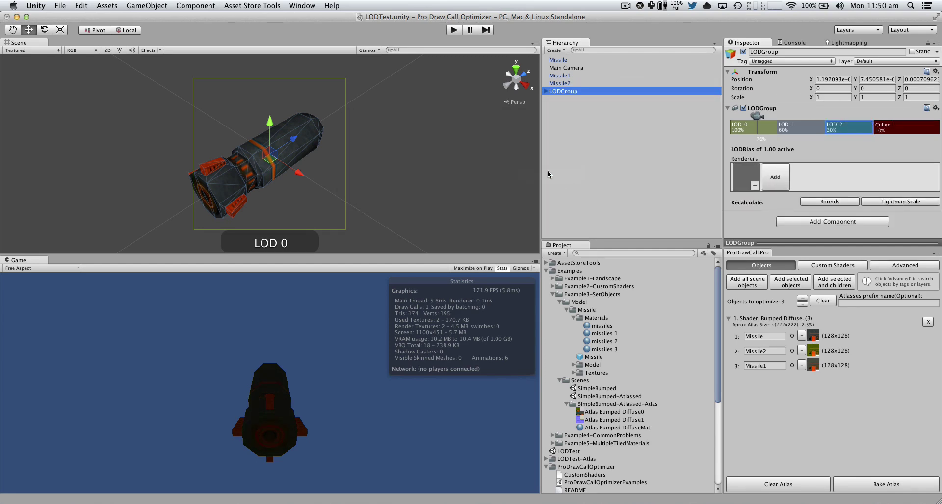
# Expand LODGroup in the Hierarchy and drag the LOD camera marker to preview the LOD 1 switch
pyautogui.click(546, 92)
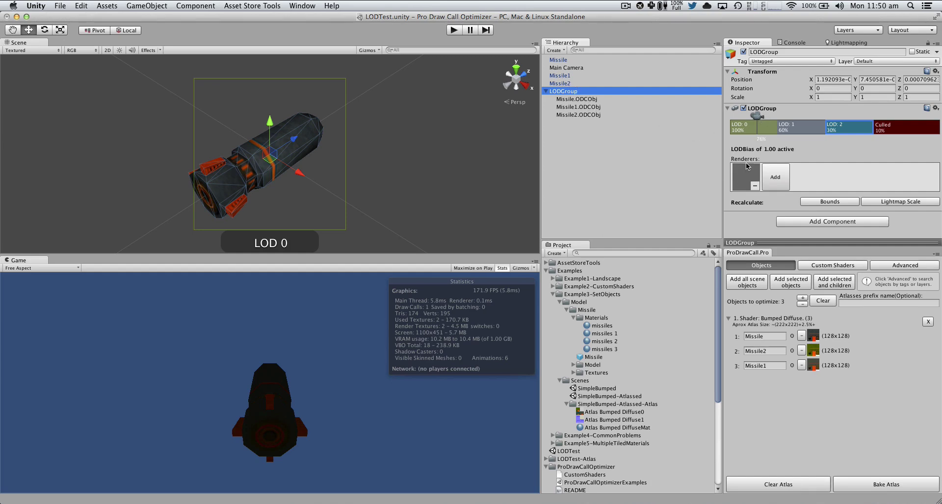
pyautogui.moveTo(758, 116)
pyautogui.mouseDown()
pyautogui.moveTo(838, 119)
pyautogui.moveTo(763, 123)
pyautogui.moveTo(836, 128)
pyautogui.moveTo(764, 125)
pyautogui.mouseUp()
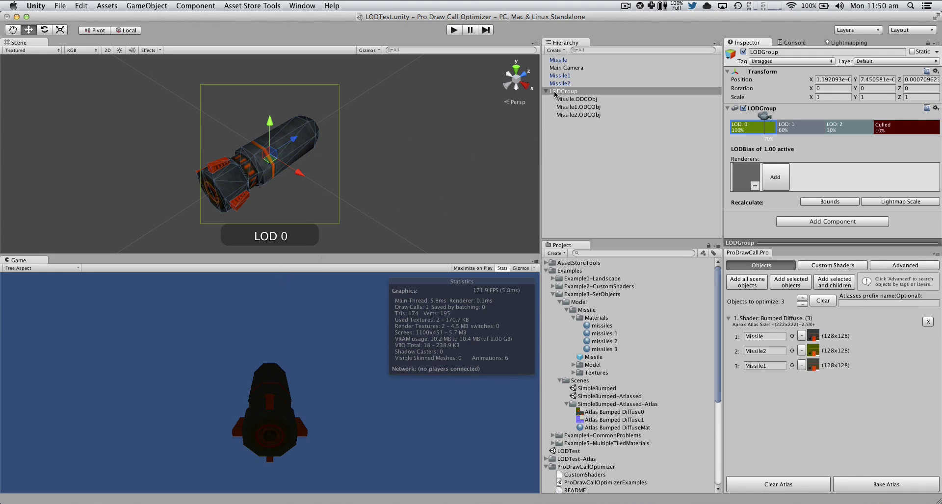
# Add a Directional Light through GameObject > Create Other to light the missile
pyautogui.click(567, 68)
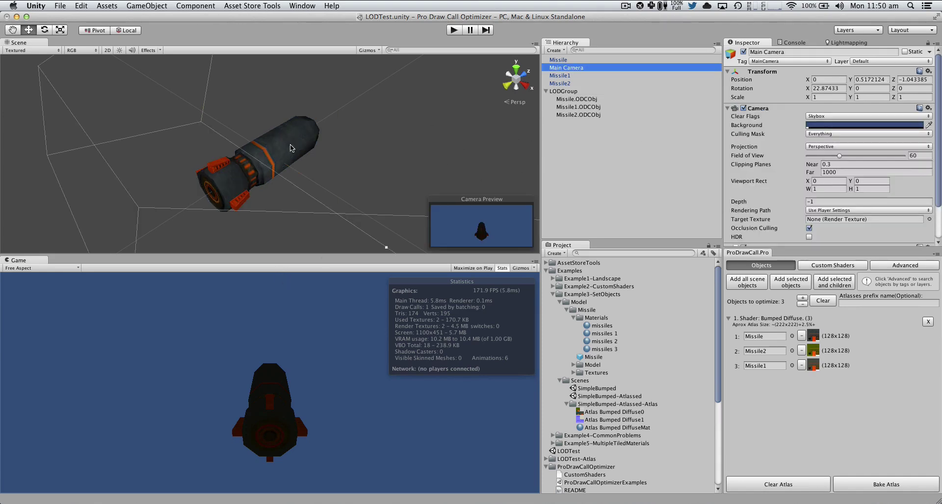
pyautogui.click(196, 5)
pyautogui.moveTo(199, 38)
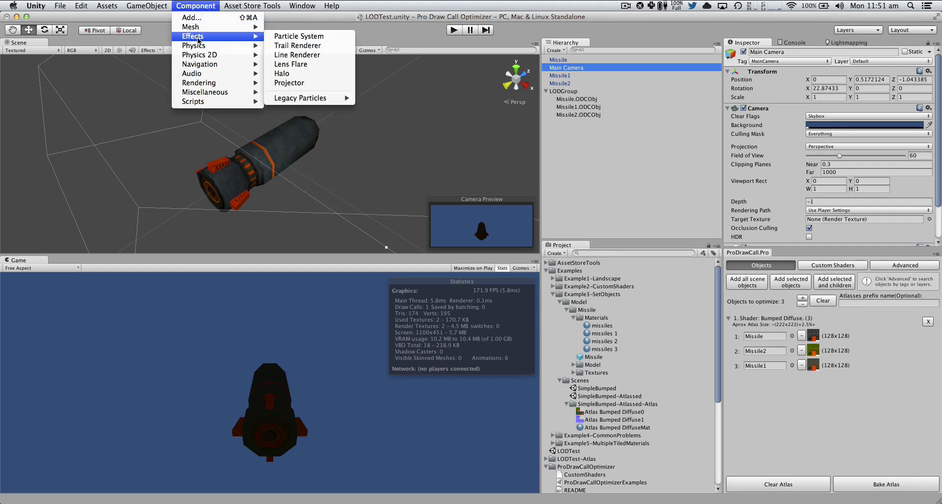
pyautogui.moveTo(165, 6)
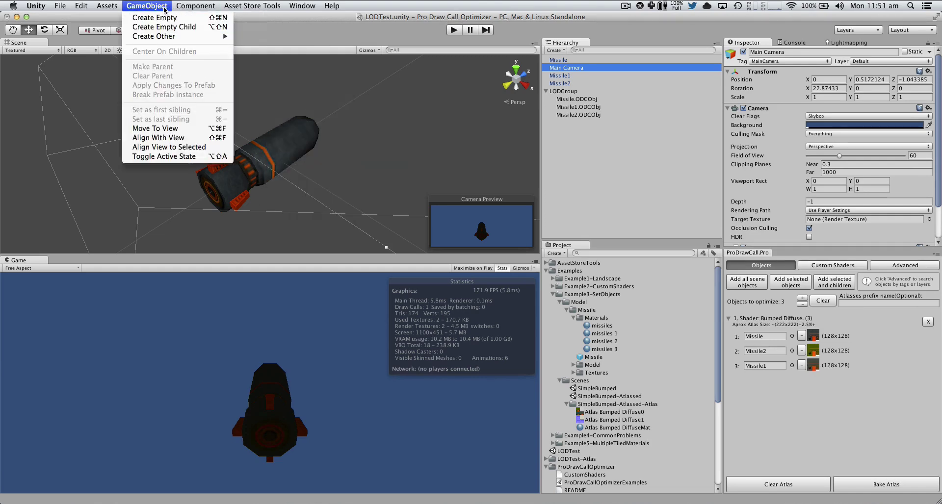
pyautogui.moveTo(164, 38)
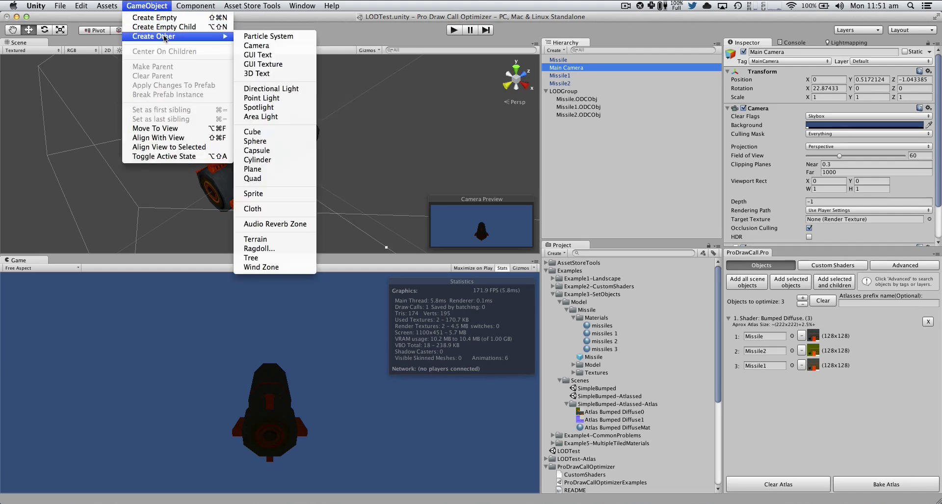
pyautogui.click(272, 89)
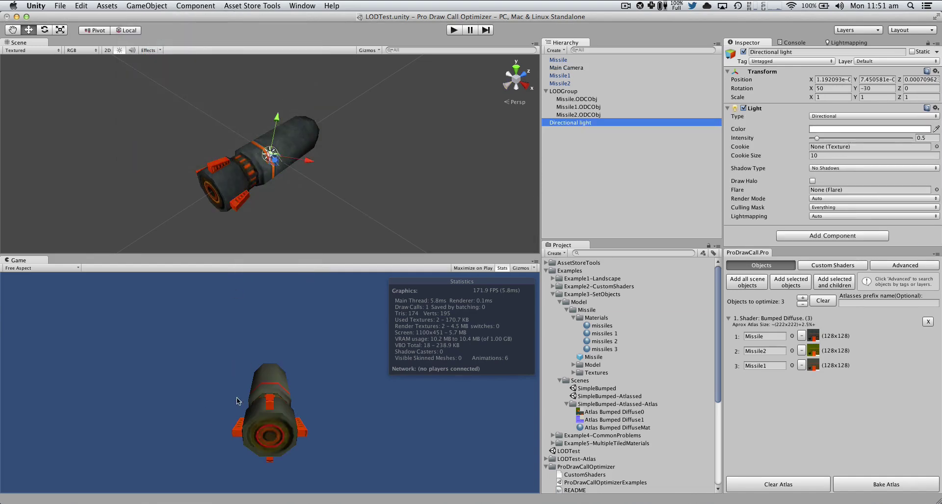
# Move the Main Camera along its forward axis to Z -1.06 for a close-up of the missile
pyautogui.click(569, 68)
pyautogui.scroll(-5, 254, 120)
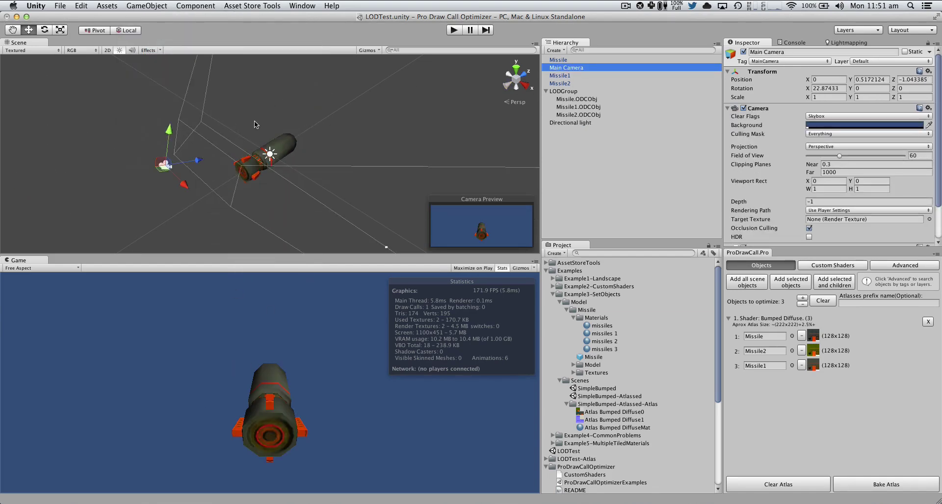
pyautogui.moveTo(227, 161); pyautogui.dragTo(199, 177)
pyautogui.moveTo(166, 179); pyautogui.dragTo(225, 180)
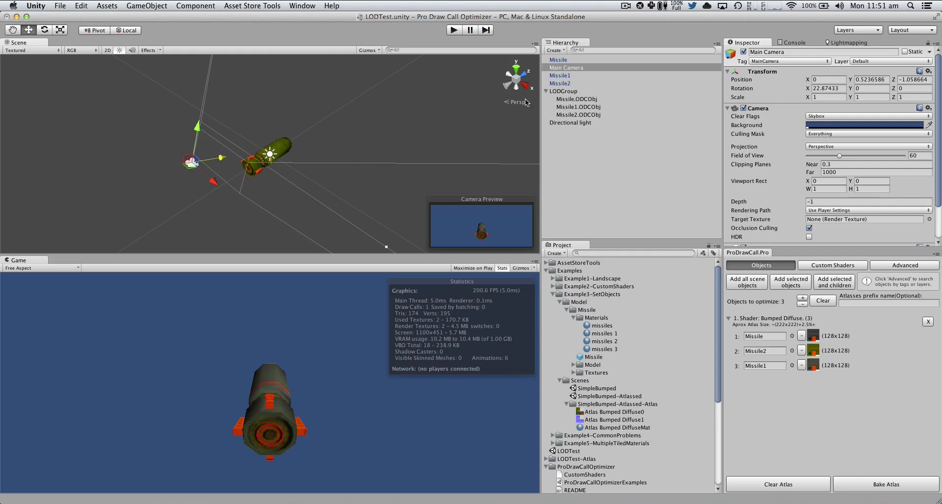
# Delete the original Missile, Missile1 and Missile2 objects from the Hierarchy
pyautogui.click(560, 75)
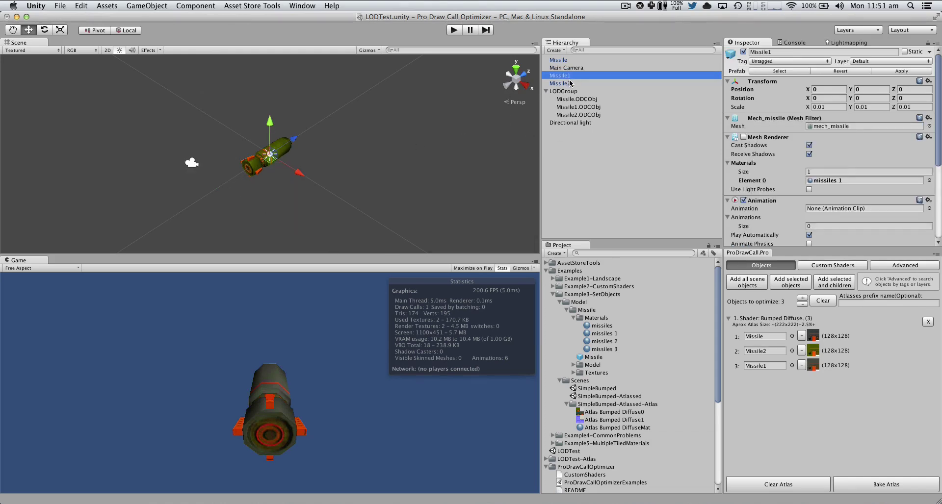
pyautogui.keyDown('super'); pyautogui.click(565, 83); pyautogui.keyUp('super')
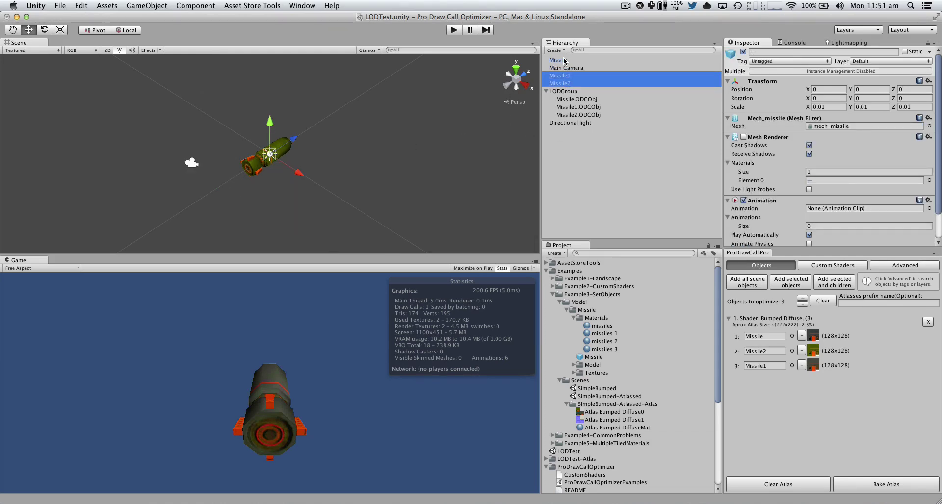
pyautogui.keyDown('super'); pyautogui.click(565, 60); pyautogui.keyUp('super')
pyautogui.press('super+BackSpace')
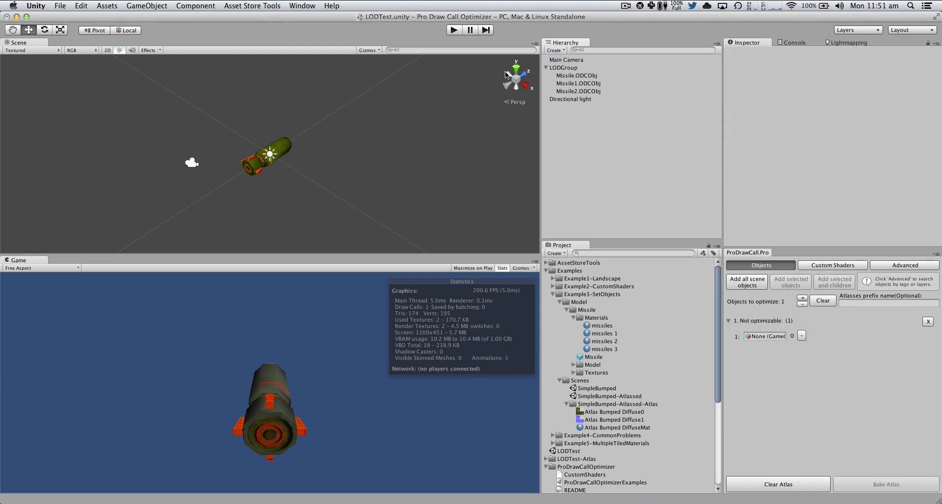
# Enter play mode to confirm one draw call, selecting the Main Camera
pyautogui.click(296, 279)
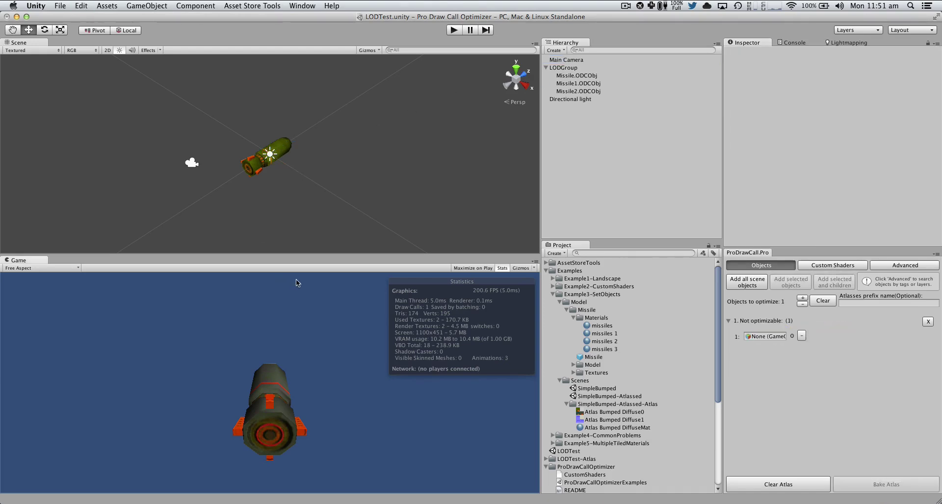
pyautogui.click(449, 30)
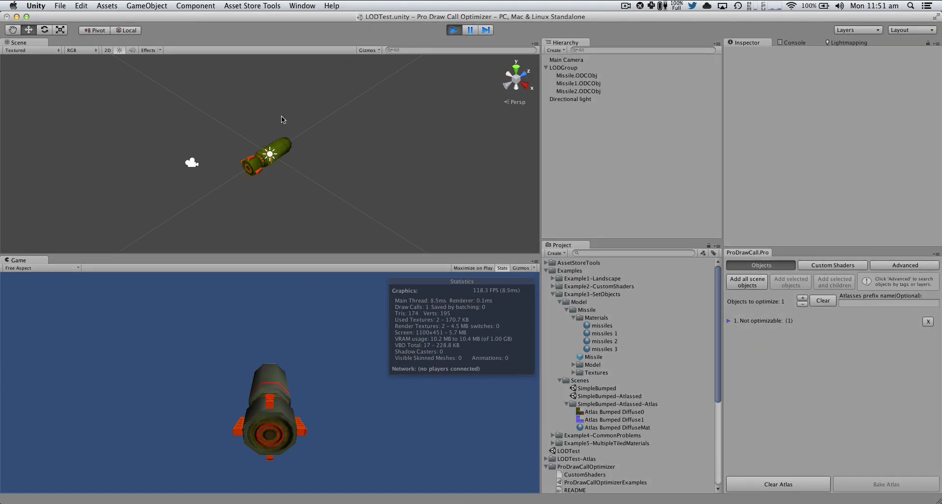
pyautogui.click(195, 164)
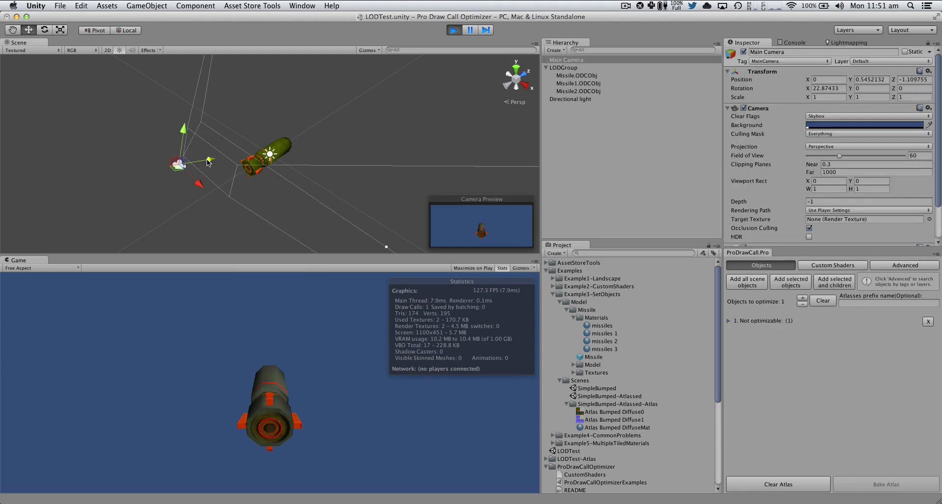